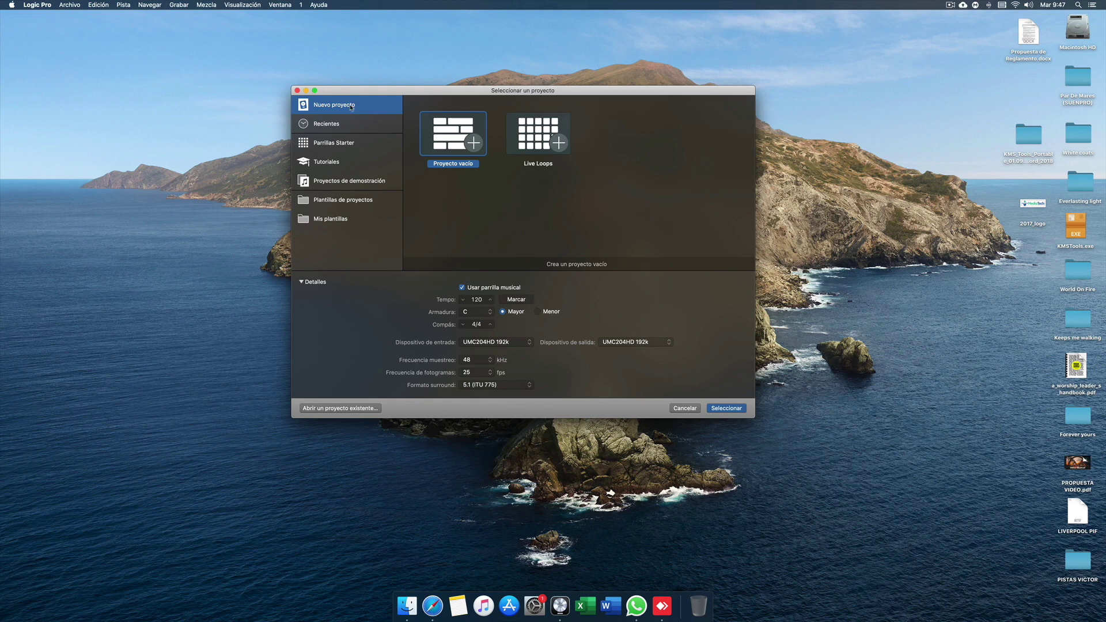
Step: Compare the Live Loops and Proyecto vacío options for a new project, ending with Proyecto vacío selected
{"action": "left_click", "coordinate": [528, 148]}
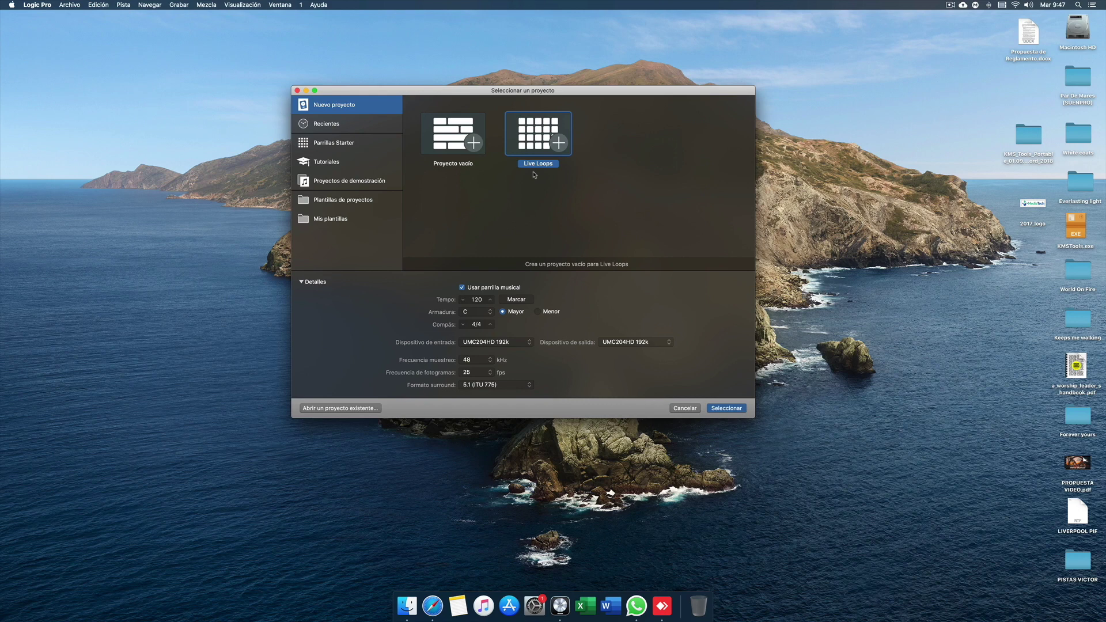
{"action": "left_click", "coordinate": [482, 154]}
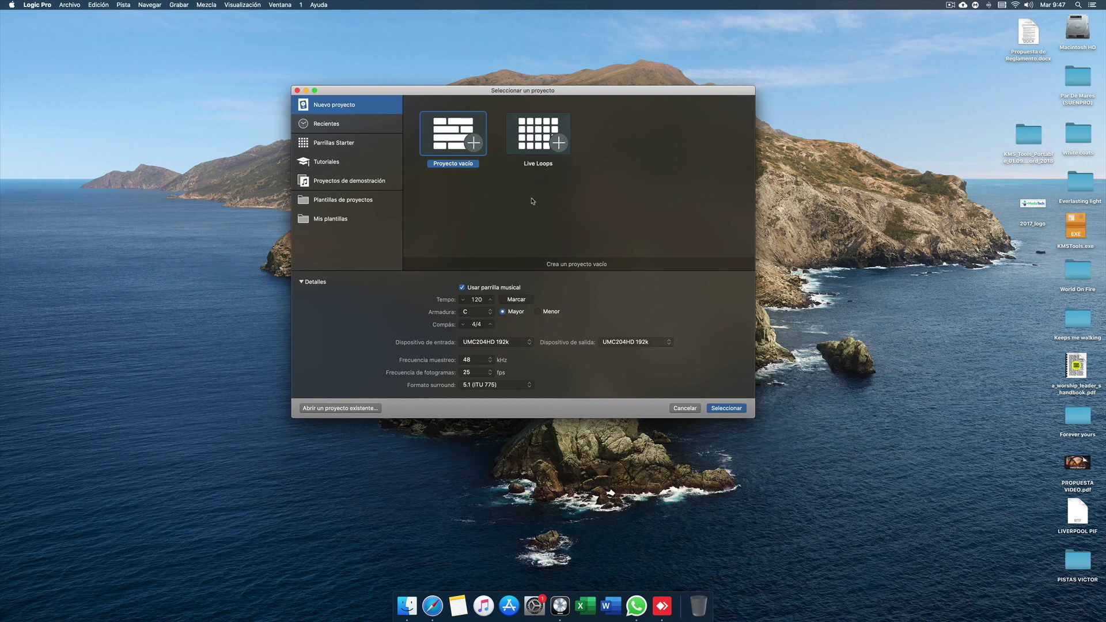
{"action": "left_click", "coordinate": [535, 147]}
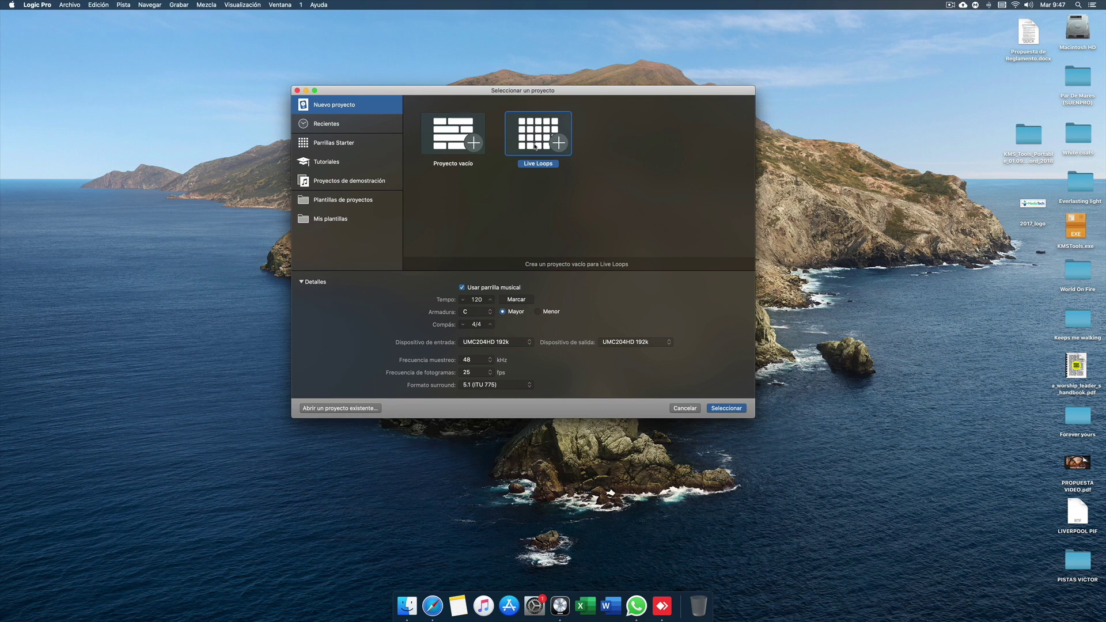
{"action": "left_click", "coordinate": [445, 143]}
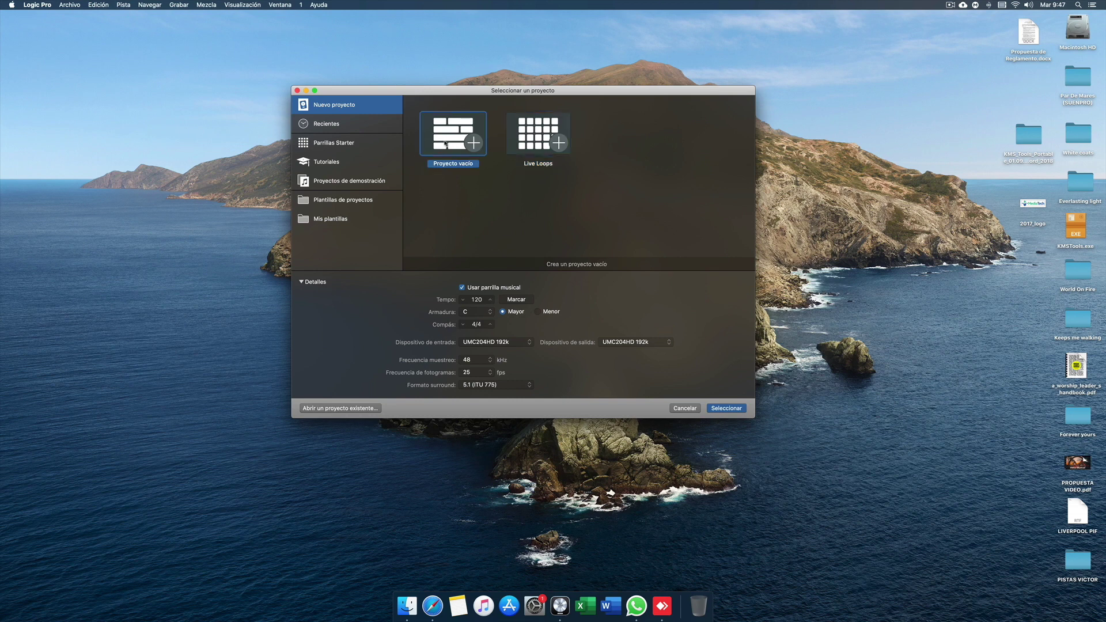
Step: Look through the recent projects, starter grids, tutorials, demo projects, project templates and personal templates
{"action": "left_click", "coordinate": [360, 128]}
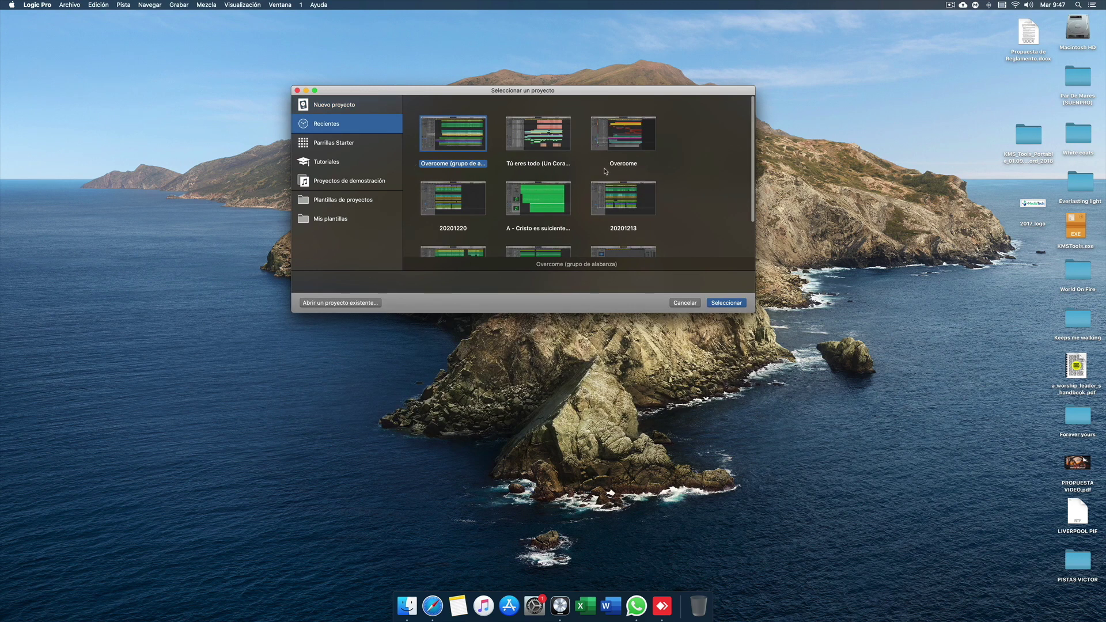
{"action": "left_click", "coordinate": [349, 151]}
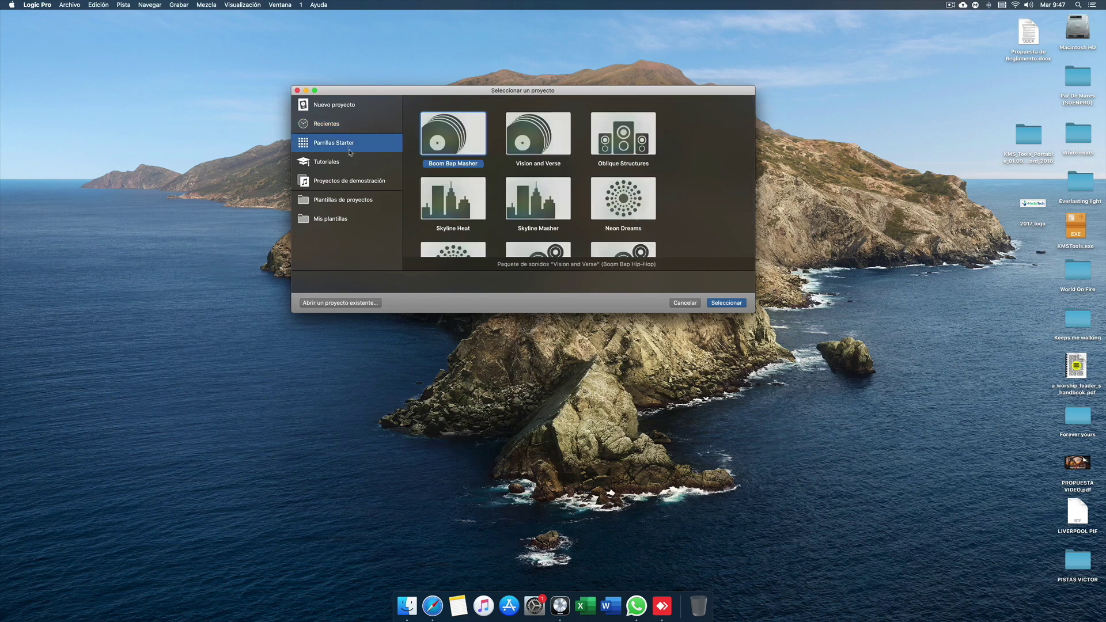
{"action": "scroll", "coordinate": [557, 183], "scroll_direction": "down", "scroll_amount": 5}
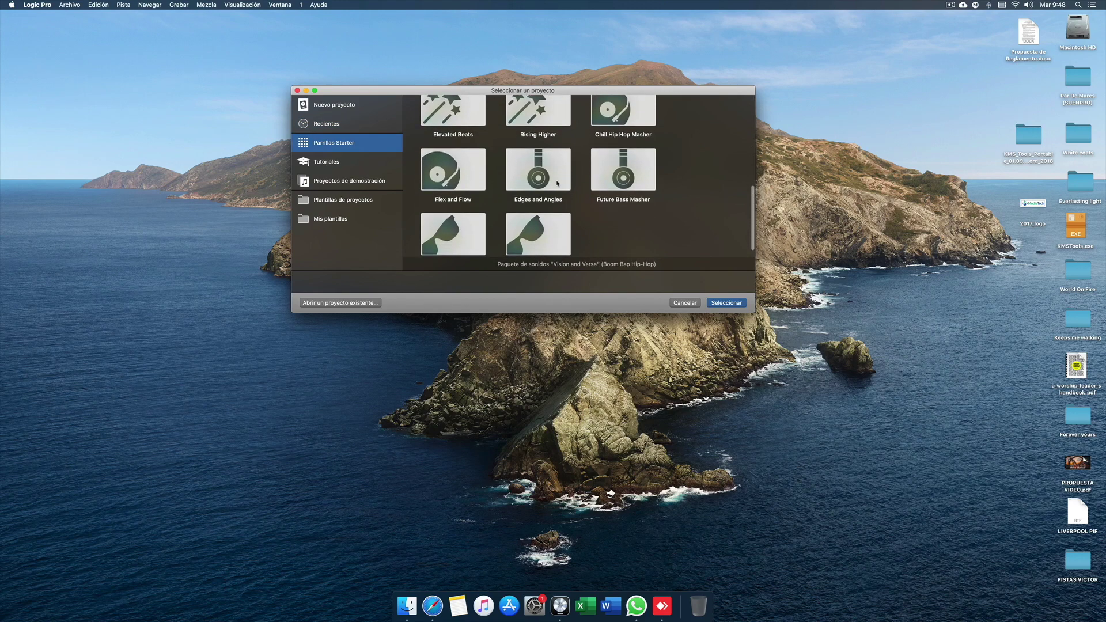
{"action": "scroll", "coordinate": [463, 183], "scroll_direction": "up", "scroll_amount": 4}
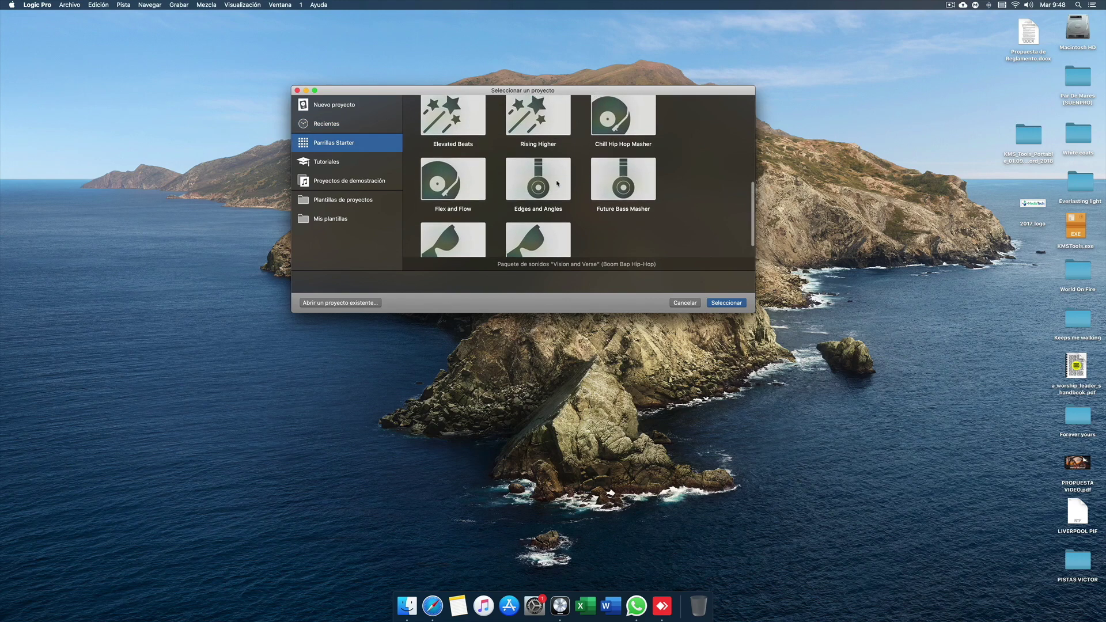
{"action": "left_click", "coordinate": [327, 162]}
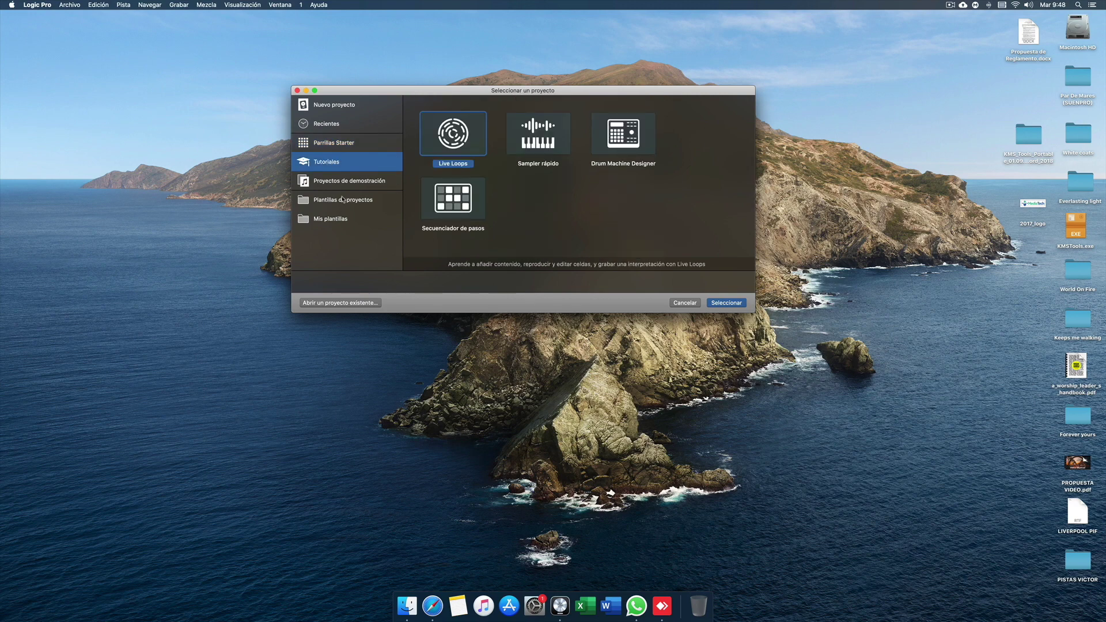
{"action": "left_click", "coordinate": [362, 183]}
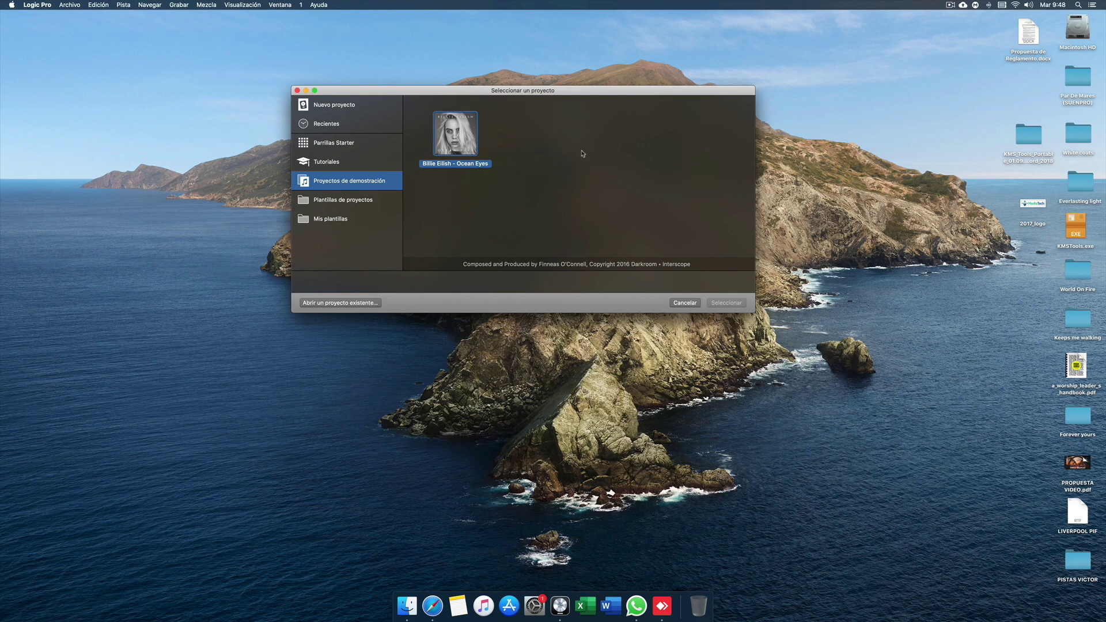
{"action": "left_click", "coordinate": [363, 204]}
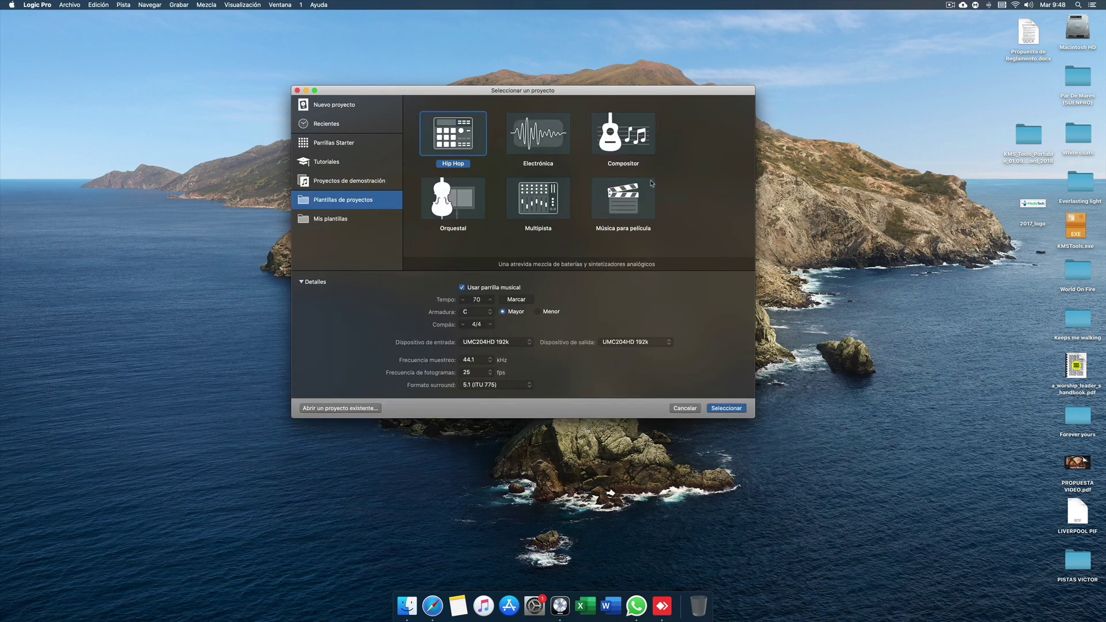
{"action": "left_click", "coordinate": [336, 225]}
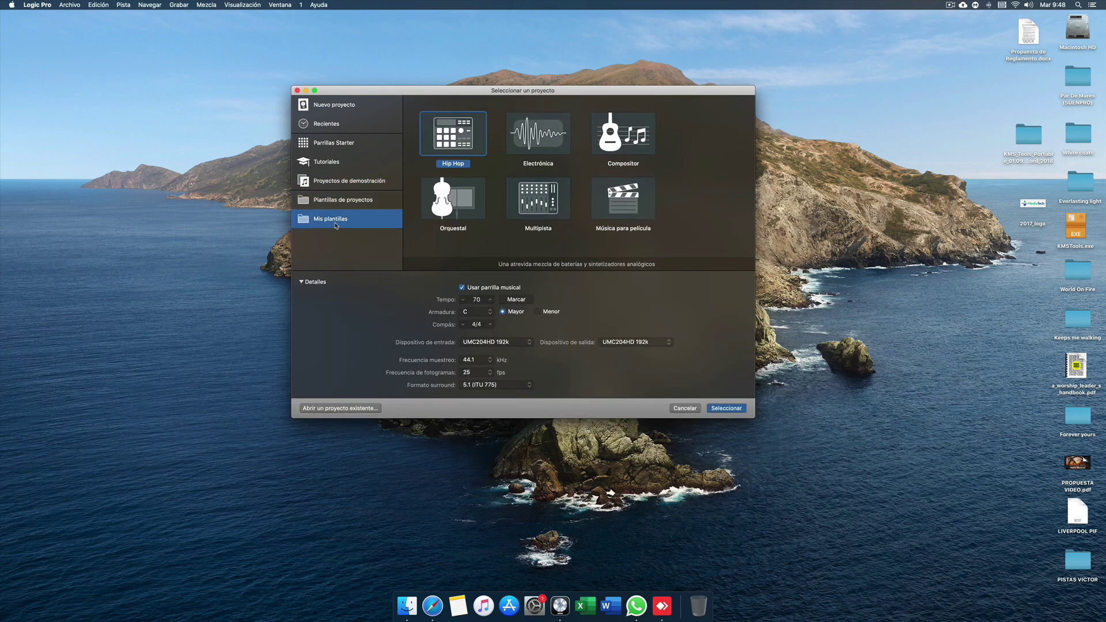
Step: Return to the new empty project and tap in a tempo of 107
{"action": "left_click", "coordinate": [342, 112]}
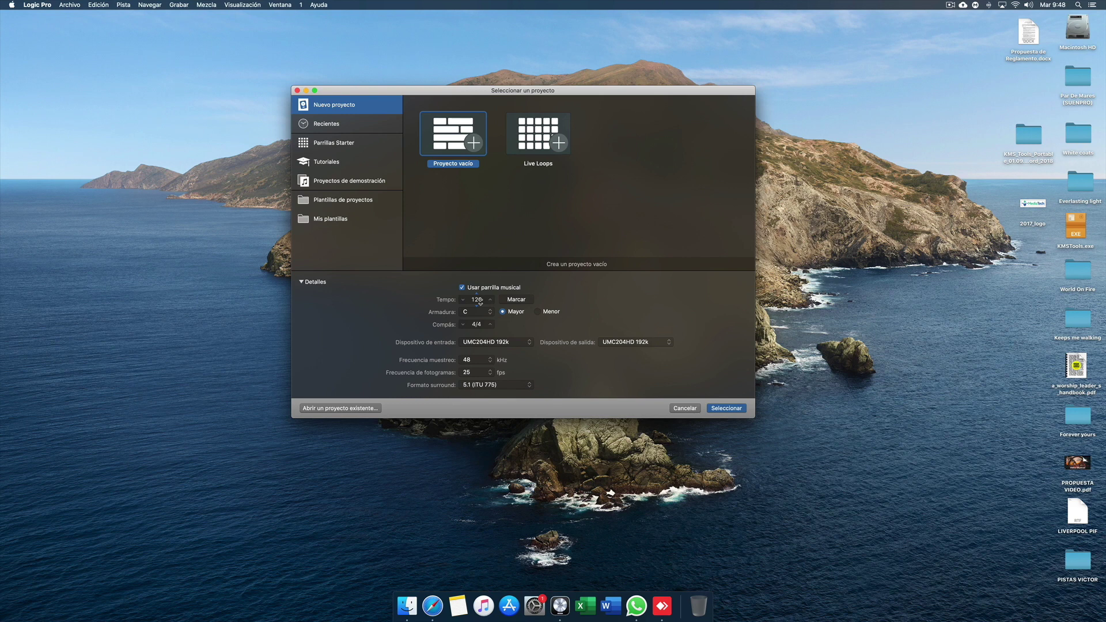
{"action": "left_click", "coordinate": [519, 303]}
{"action": "left_click", "coordinate": [518, 303]}
{"action": "left_click", "coordinate": [518, 302]}
{"action": "left_click", "coordinate": [519, 302]}
{"action": "left_click", "coordinate": [519, 302]}
Step: Review the audio input and output devices available for the new project
{"action": "left_click", "coordinate": [526, 346]}
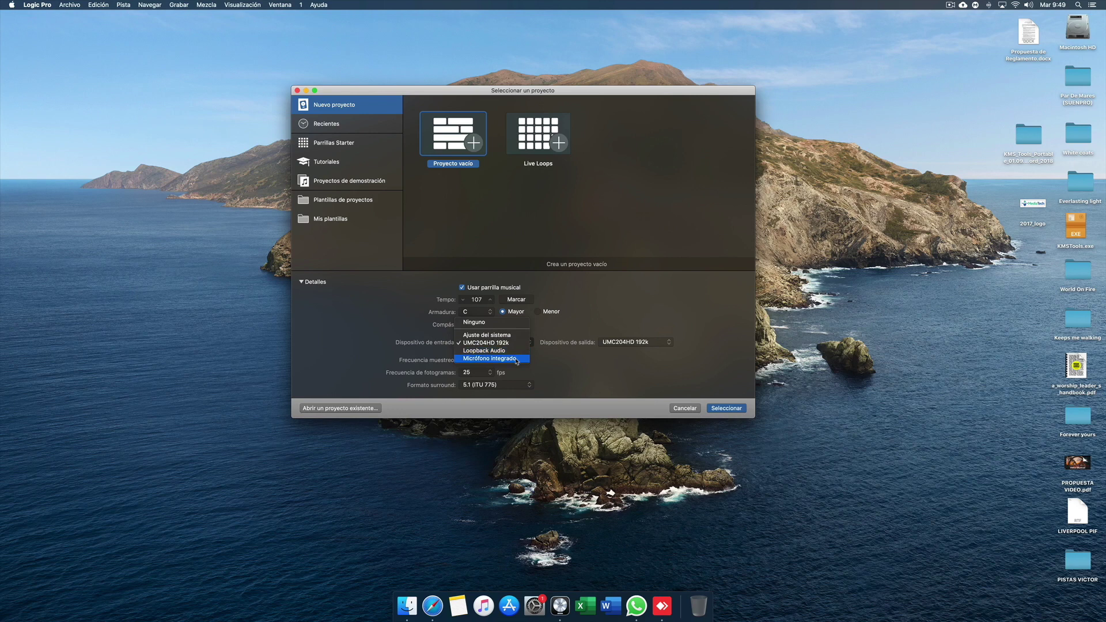
{"action": "left_click", "coordinate": [685, 358]}
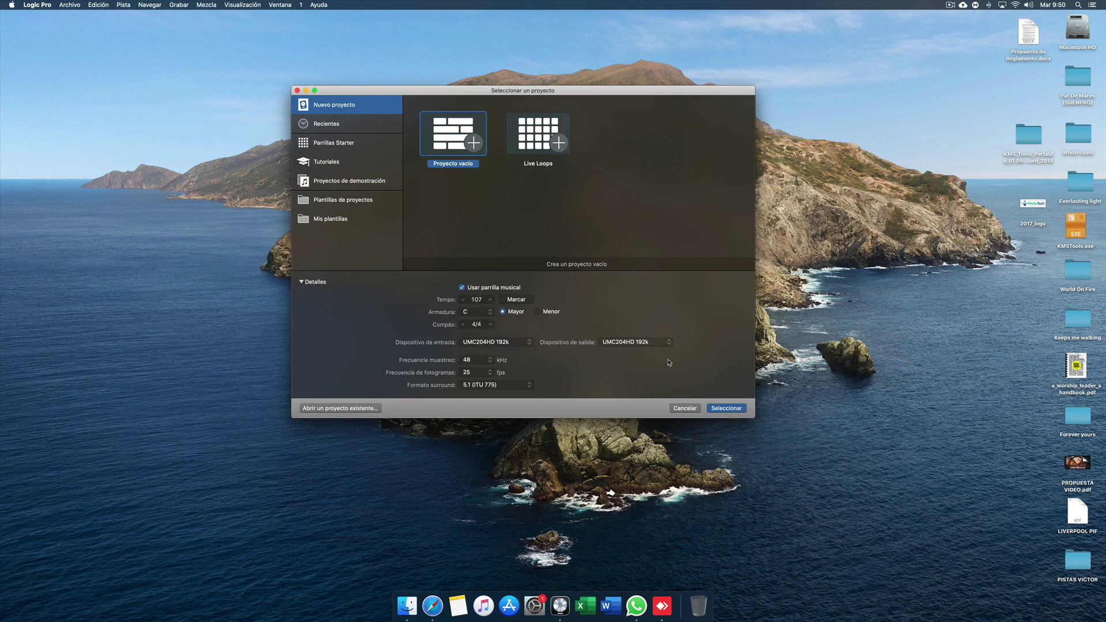
{"action": "left_click", "coordinate": [640, 344]}
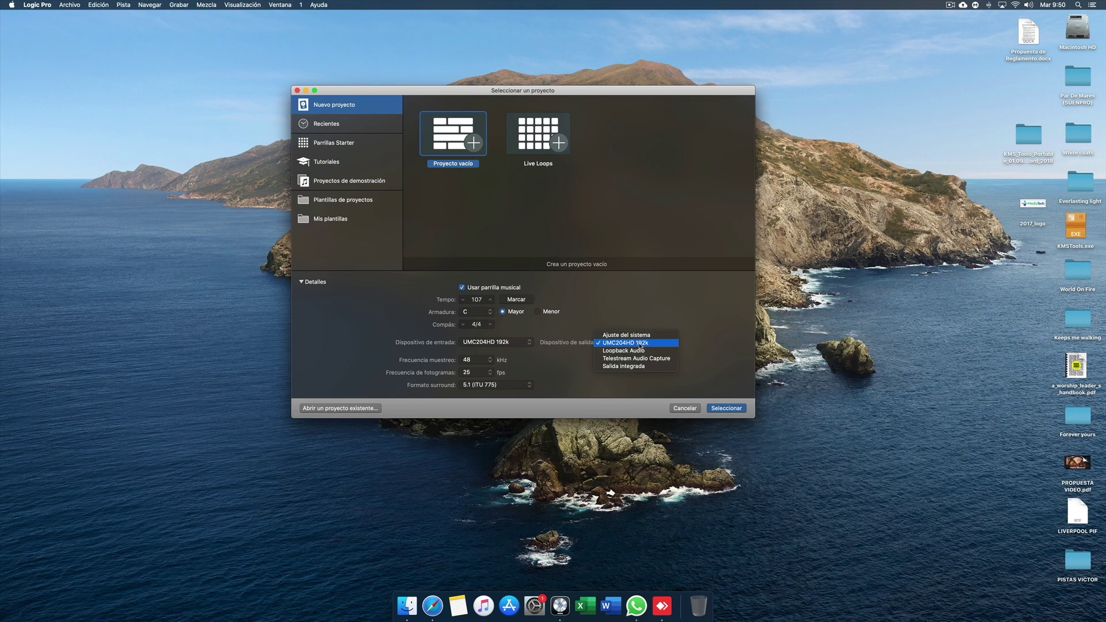
{"action": "left_click", "coordinate": [516, 345]}
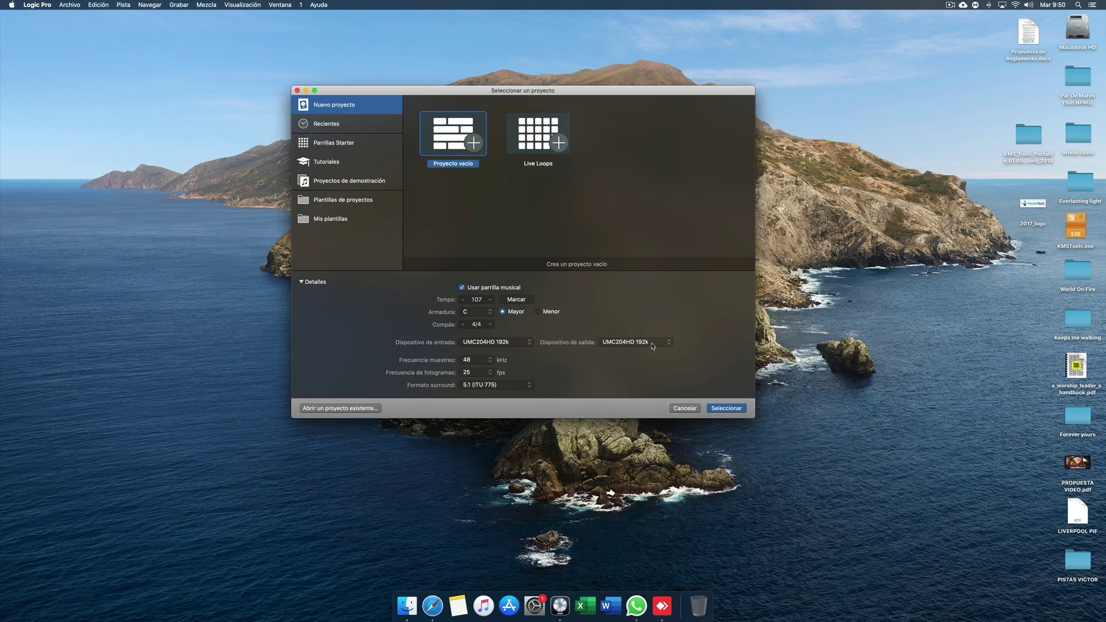
Step: Review the sample rate, frame rate and surround format choices, picking 48 kHz, 25 fps and 5.1 (ITU 775)
{"action": "left_click", "coordinate": [483, 365]}
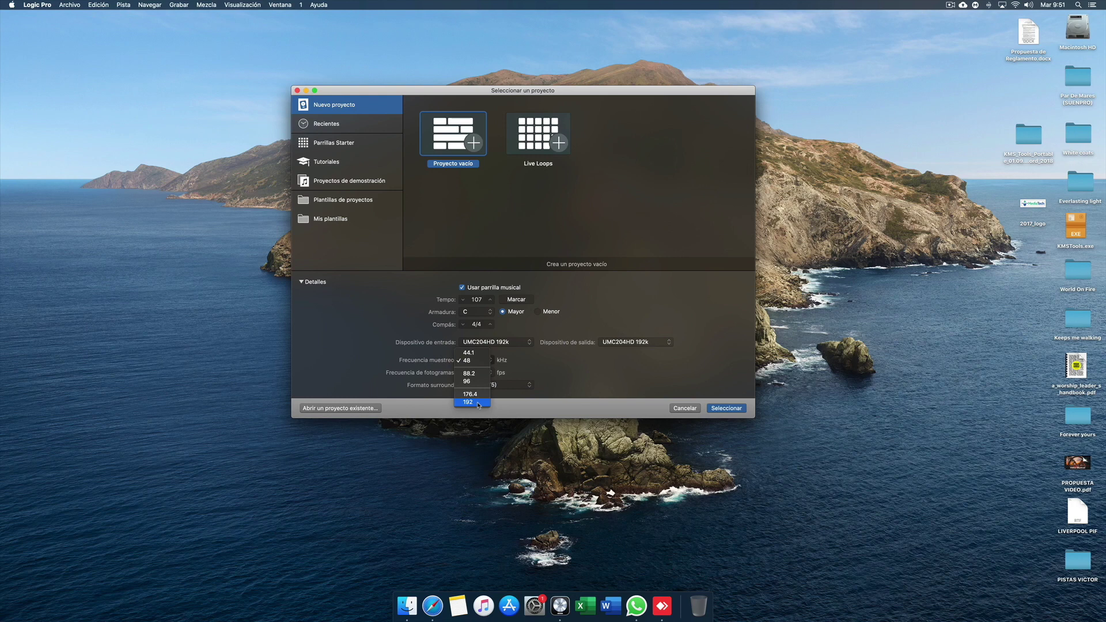
{"action": "left_click", "coordinate": [475, 365]}
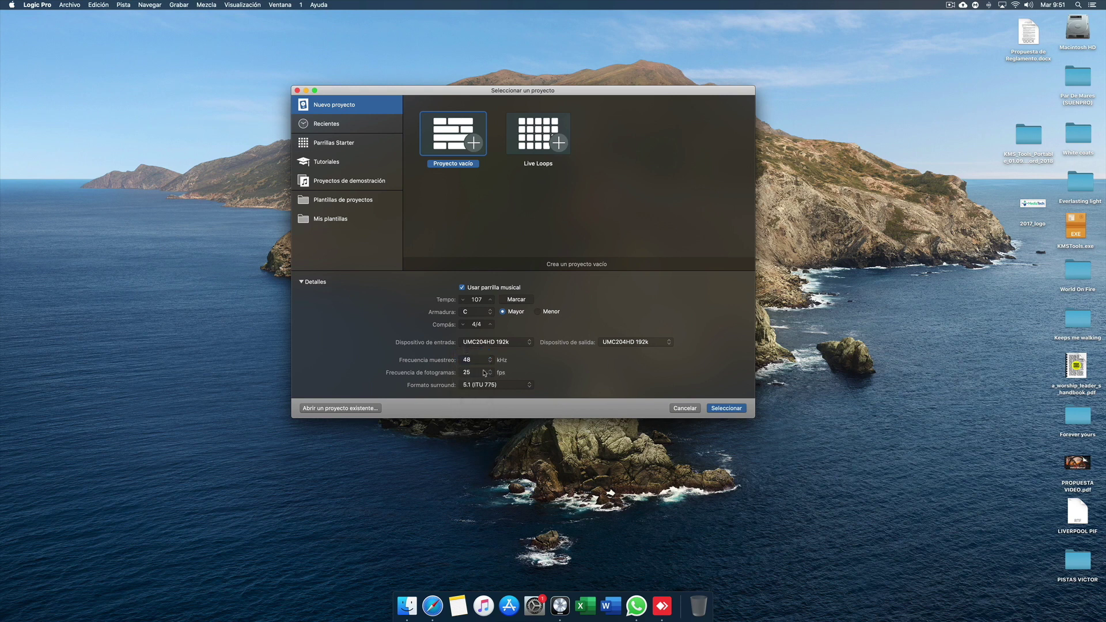
{"action": "left_click", "coordinate": [480, 374]}
{"action": "left_click", "coordinate": [480, 374]}
{"action": "left_click", "coordinate": [523, 387]}
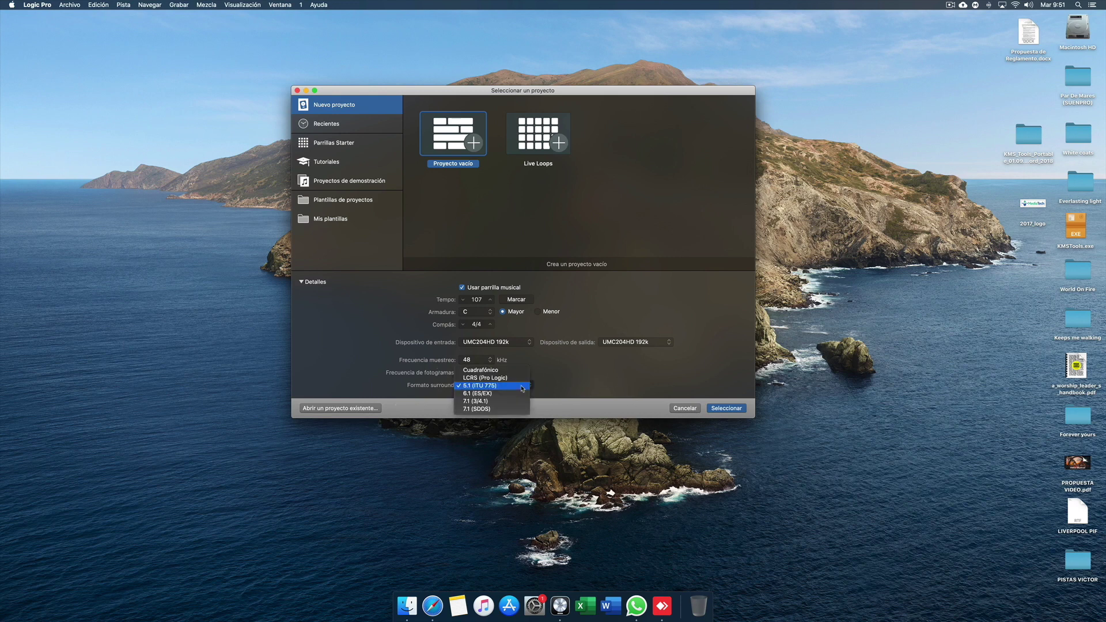
{"action": "left_click", "coordinate": [522, 387]}
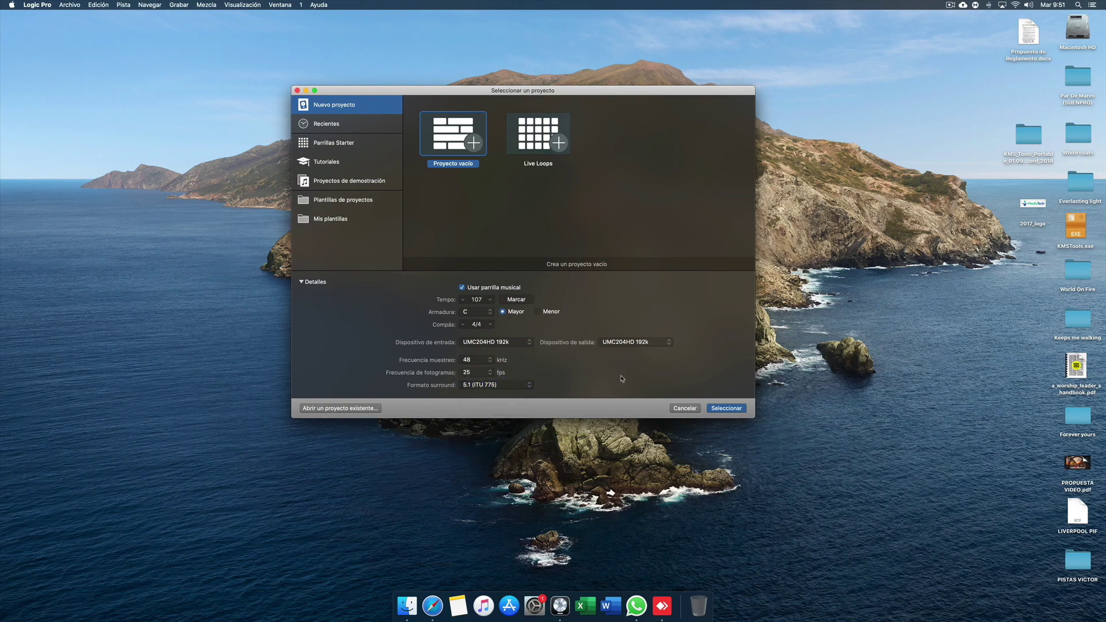
Step: Create the empty project and open the audio input choices for a new audio track
{"action": "left_click", "coordinate": [727, 409]}
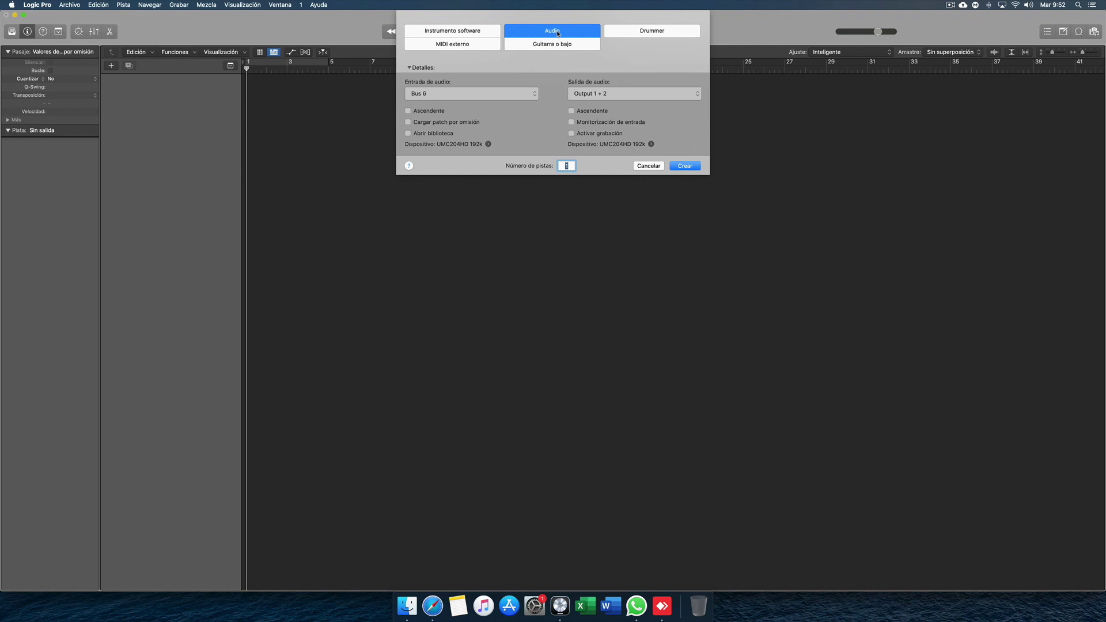
{"action": "key", "text": "super+shift+2"}
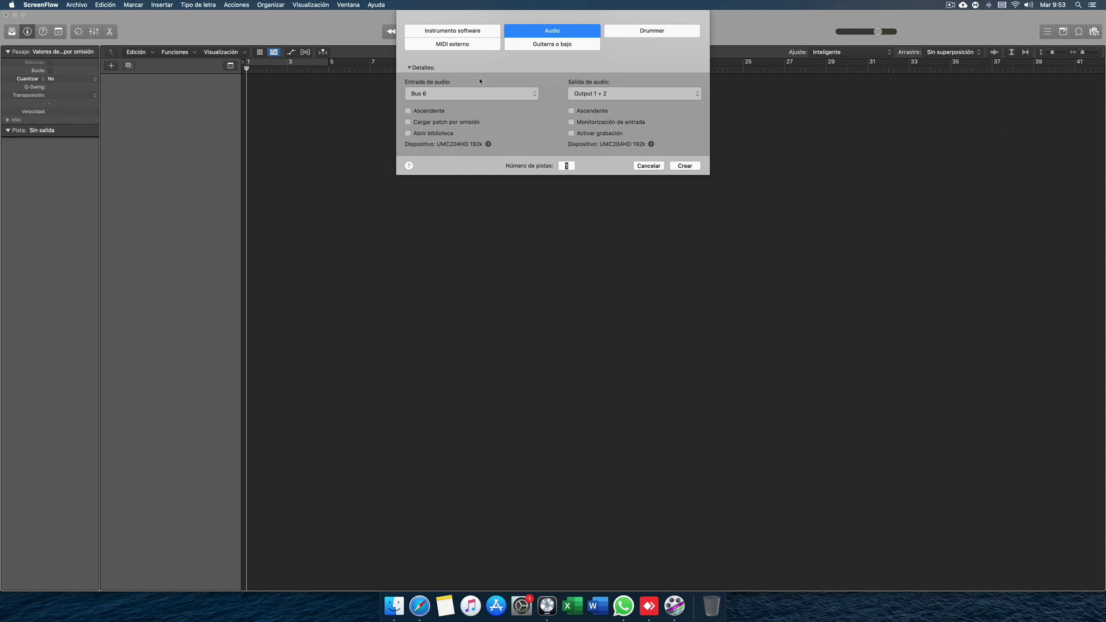
{"action": "left_click", "coordinate": [519, 100]}
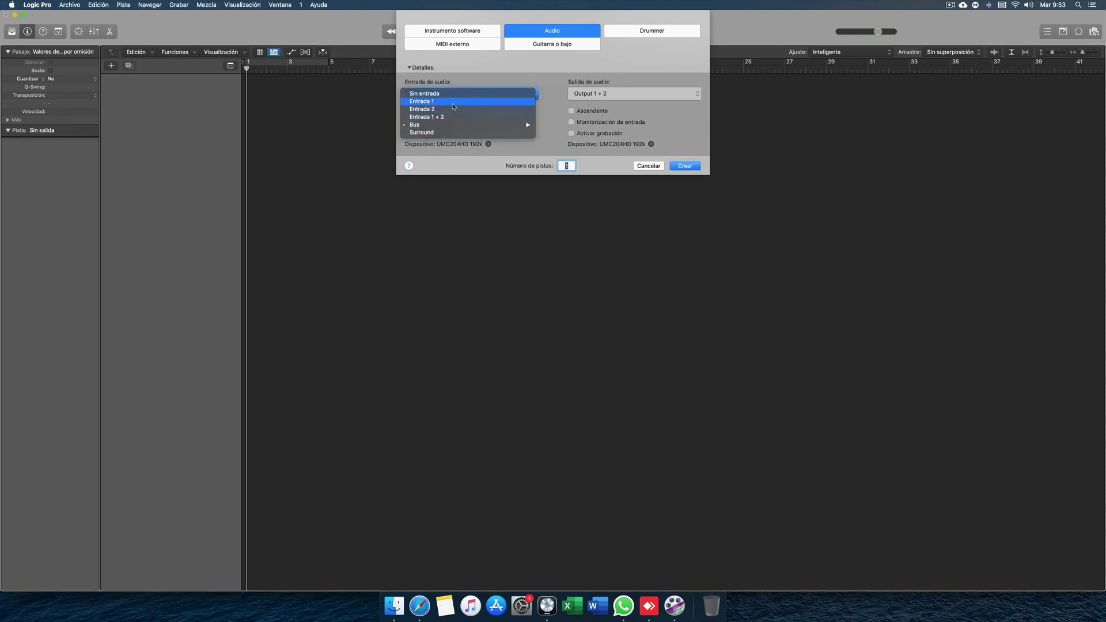